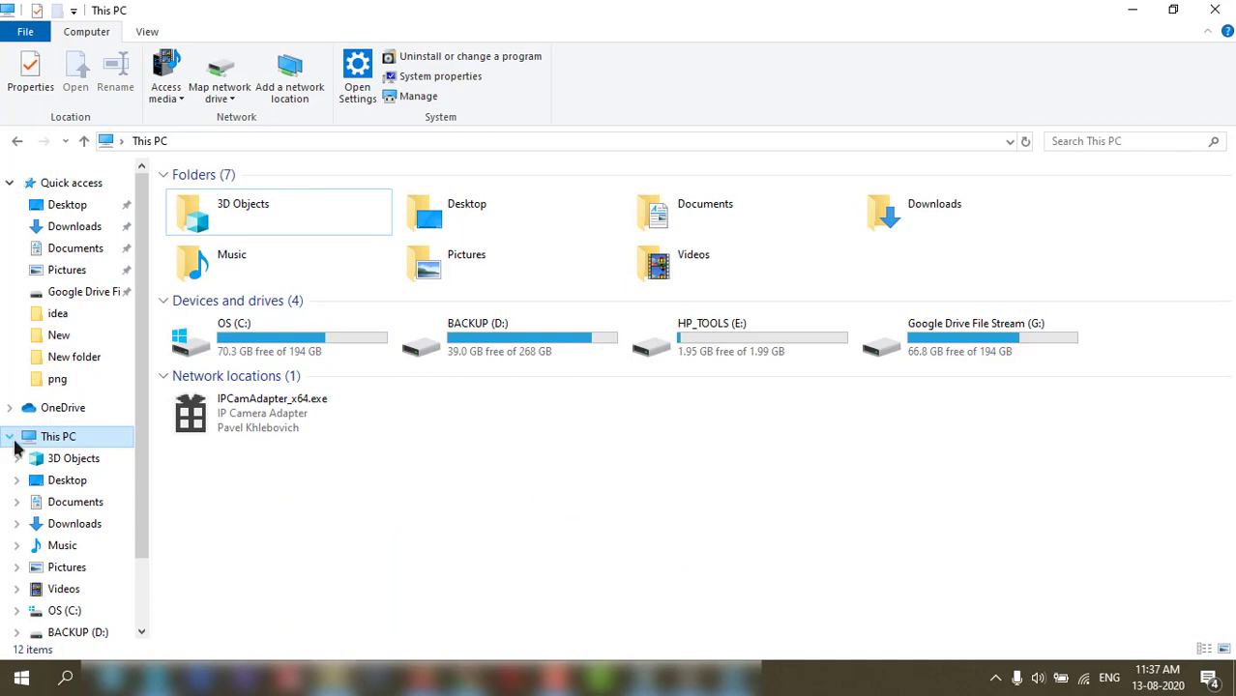
Open the System Protection tab of System Properties from This PC's properties.
right_click(73, 441)
click(176, 418)
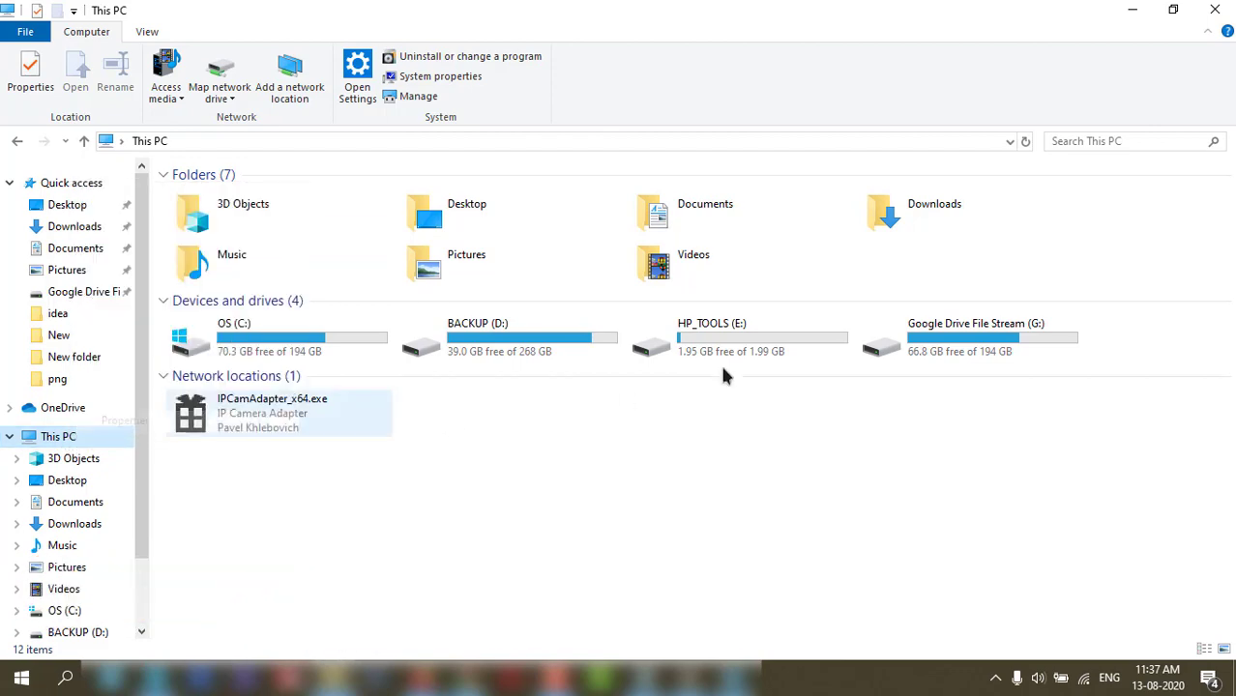
click(213, 270)
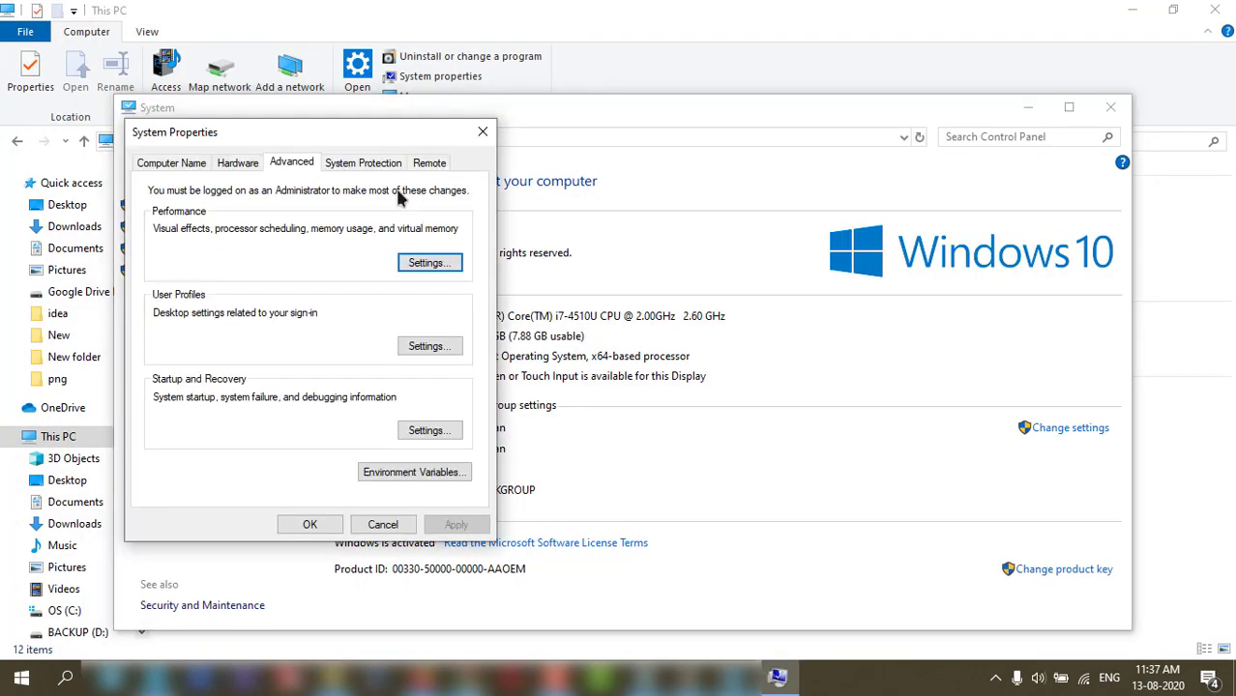
click(358, 164)
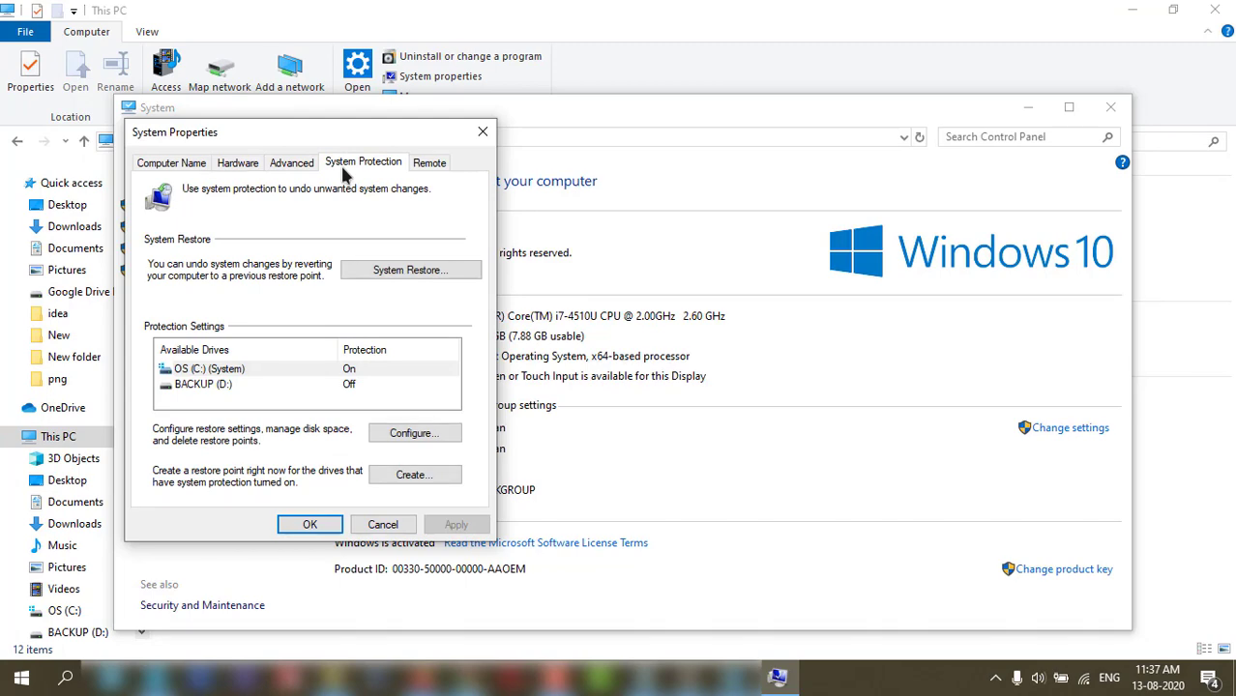
Walk System Restore to the VirtualBox 6.1.12 install restore point, then cancel without restoring.
click(390, 277)
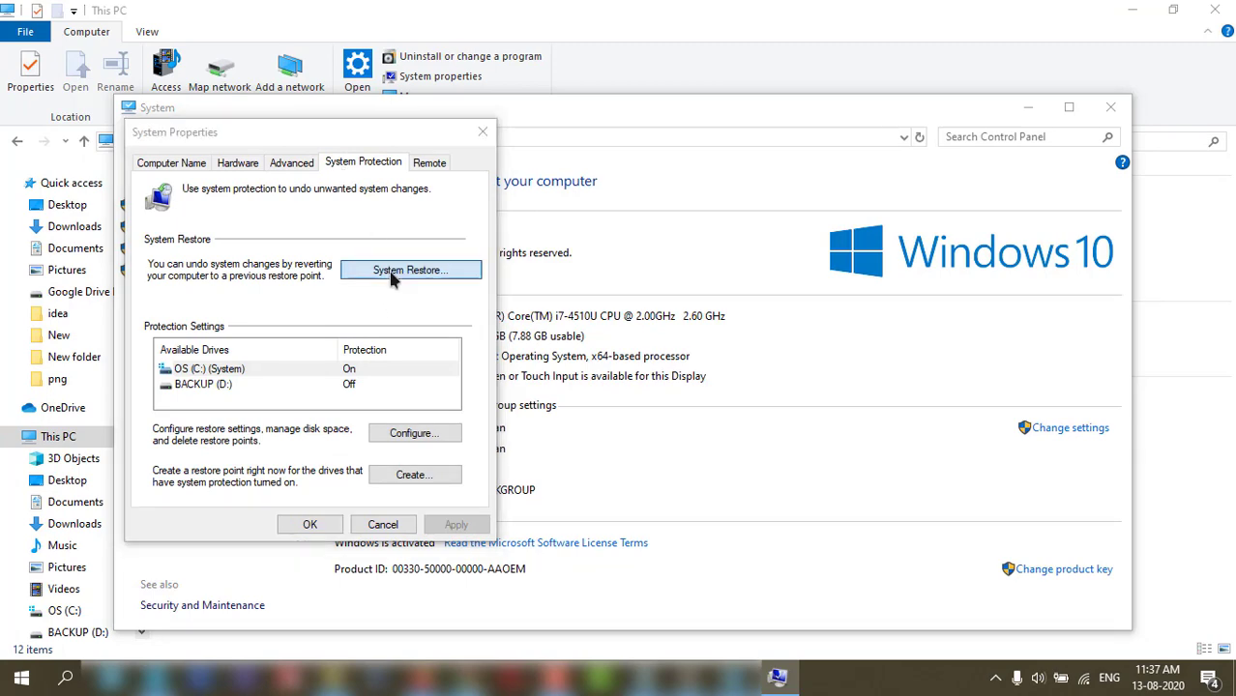
click(621, 481)
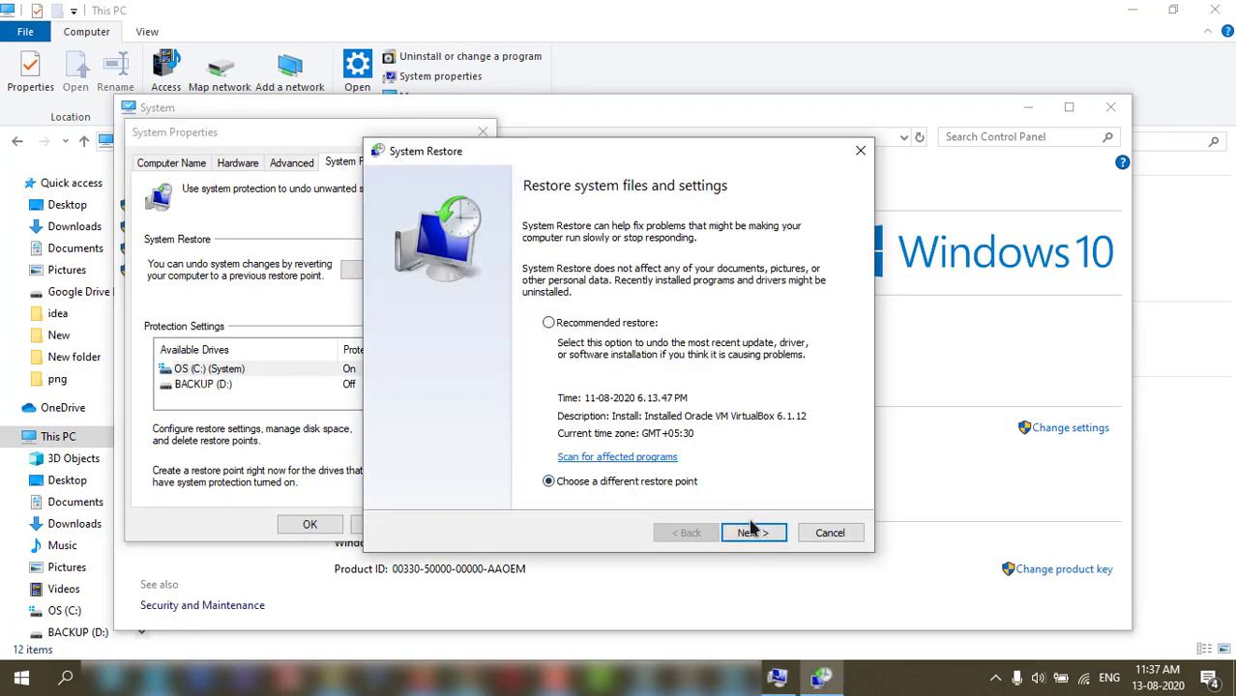
click(753, 532)
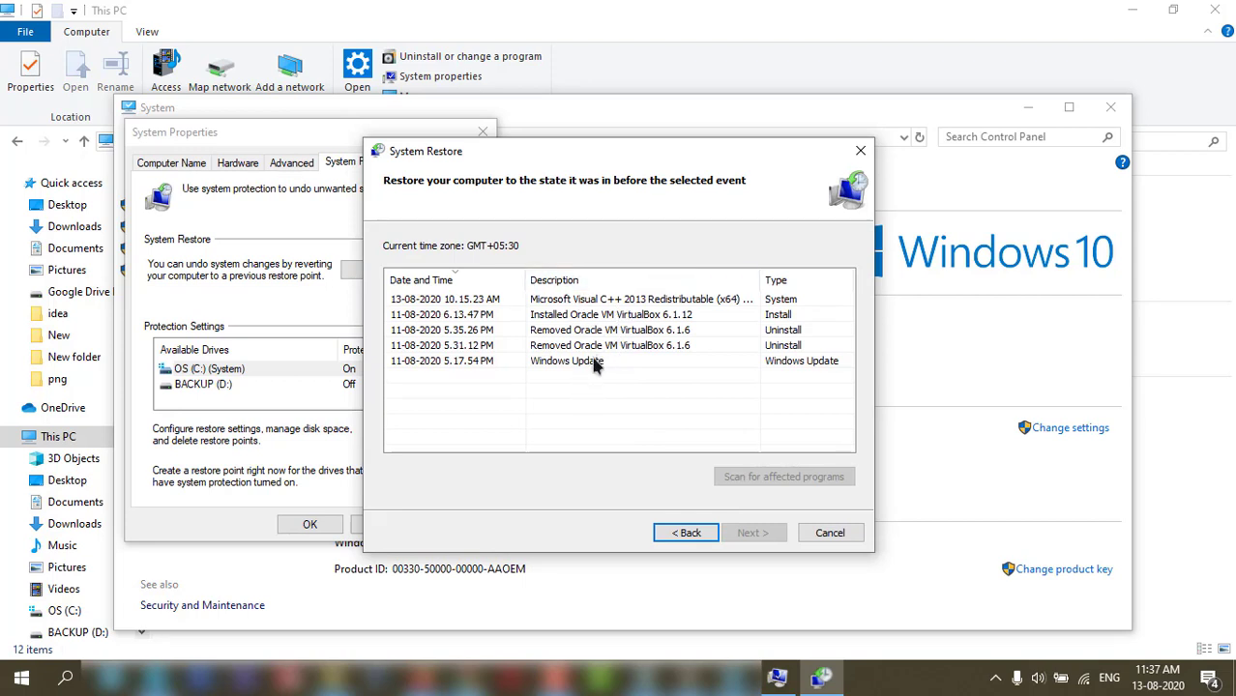
click(578, 315)
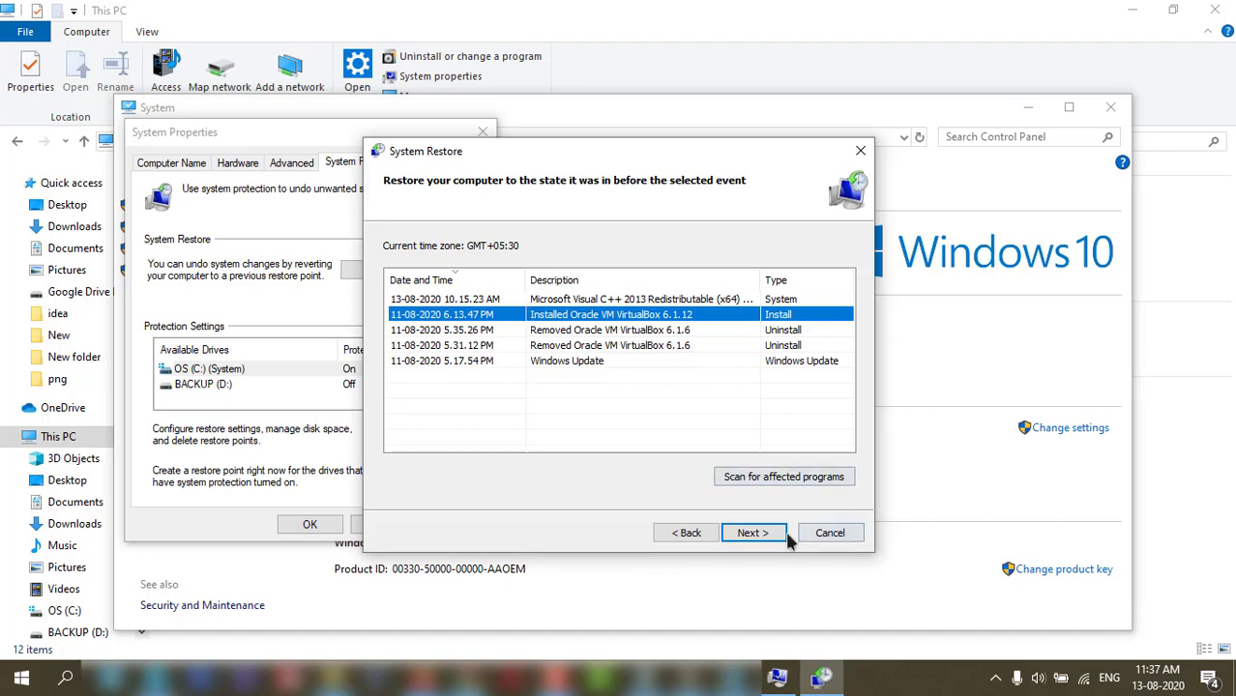
click(755, 533)
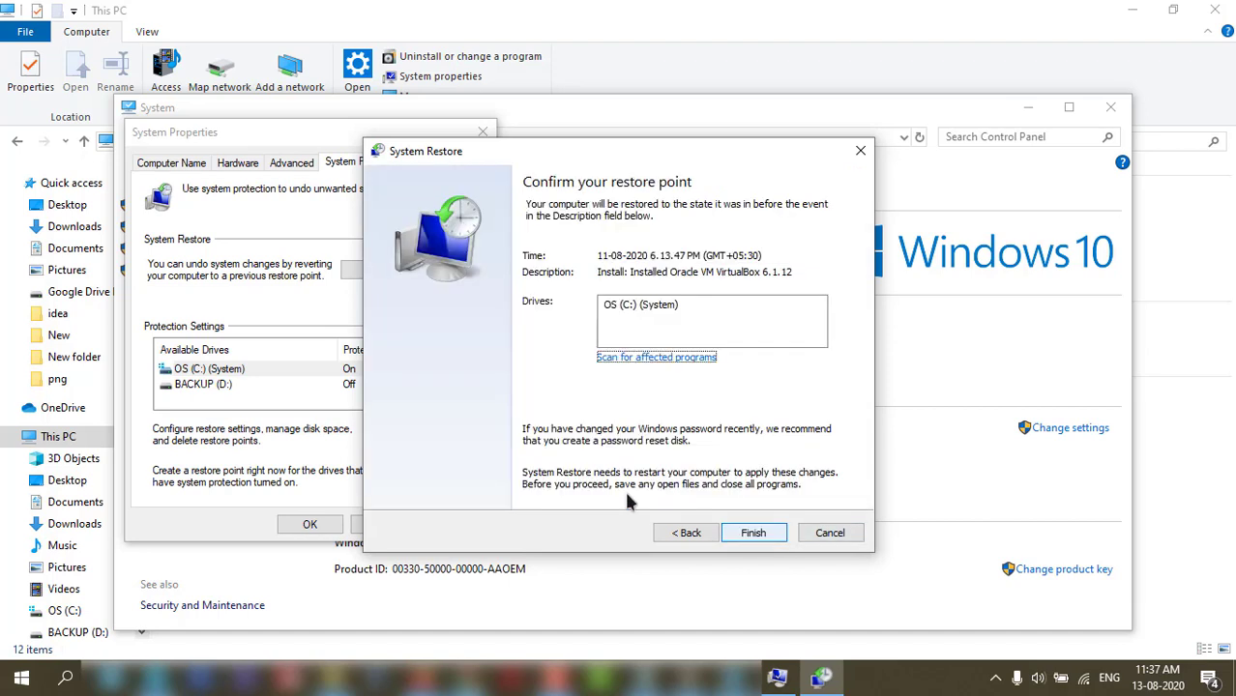
click(862, 539)
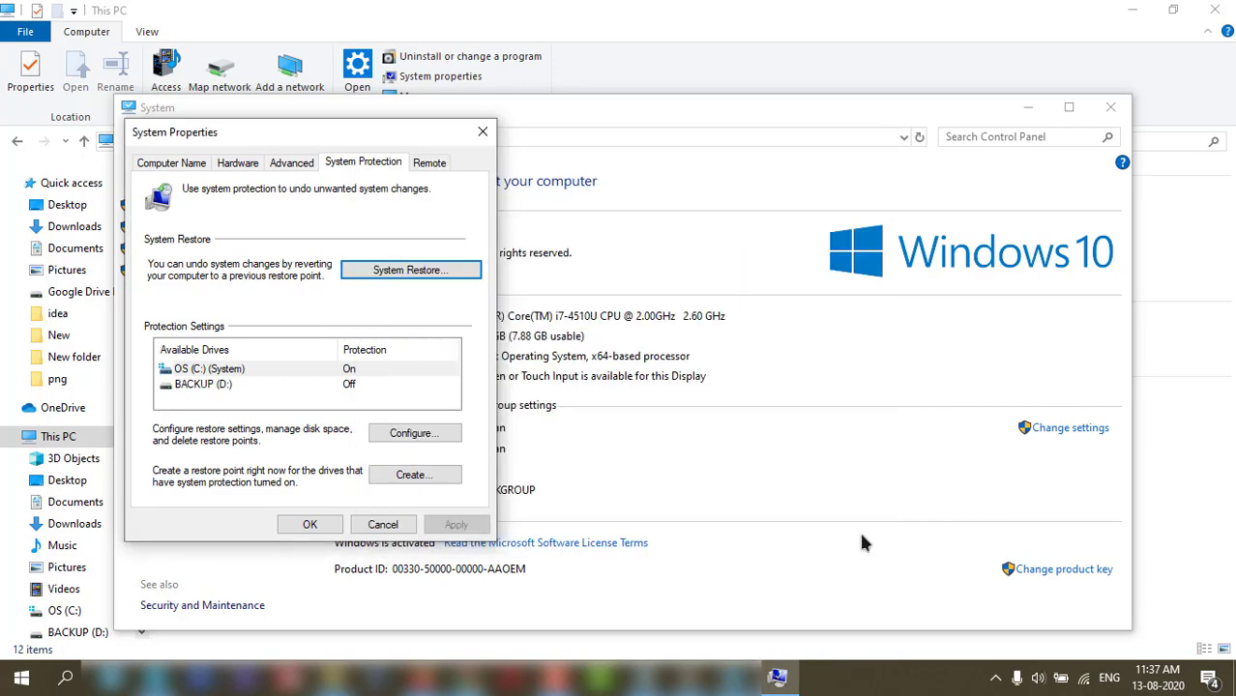
click(392, 524)
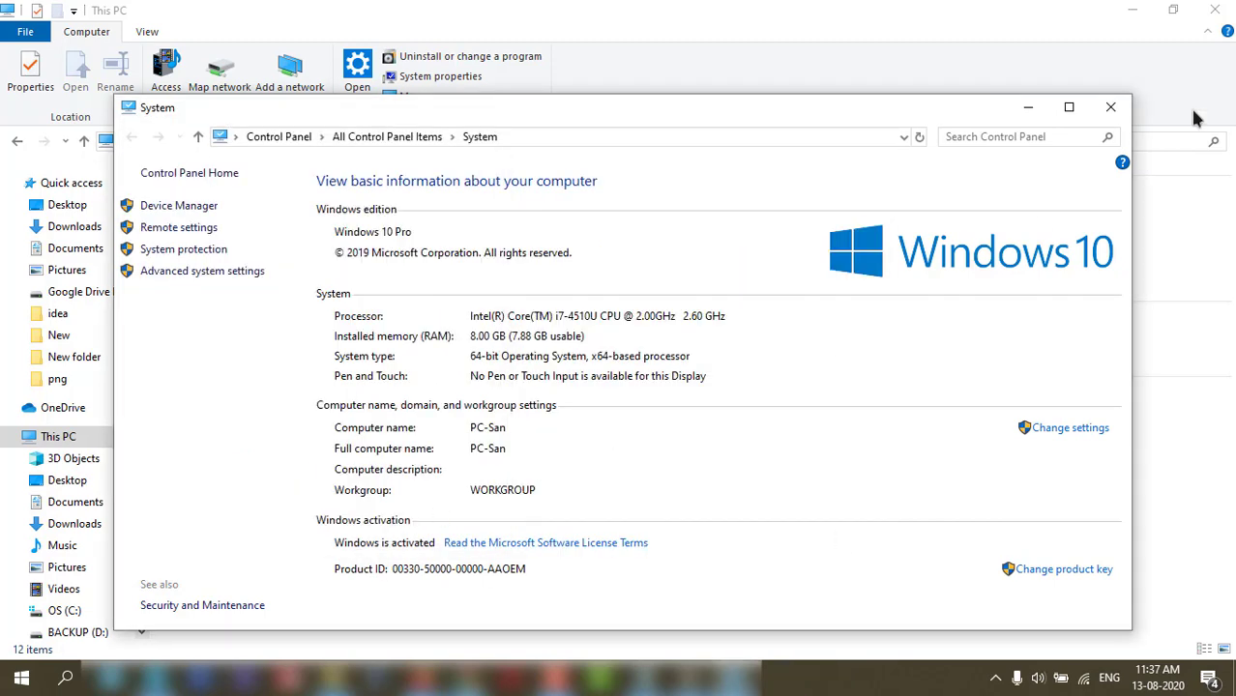
Close the System window and launch Computer Management with compmgmt.msc from Run.
click(1109, 108)
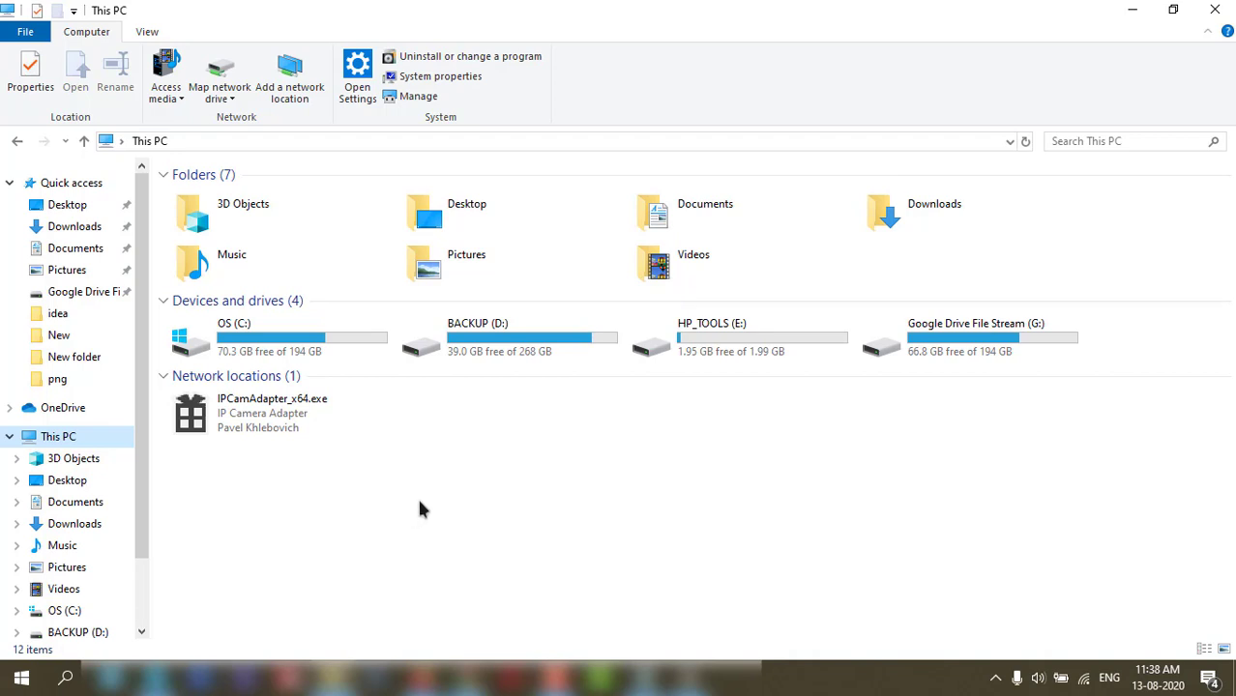
key(super+r)
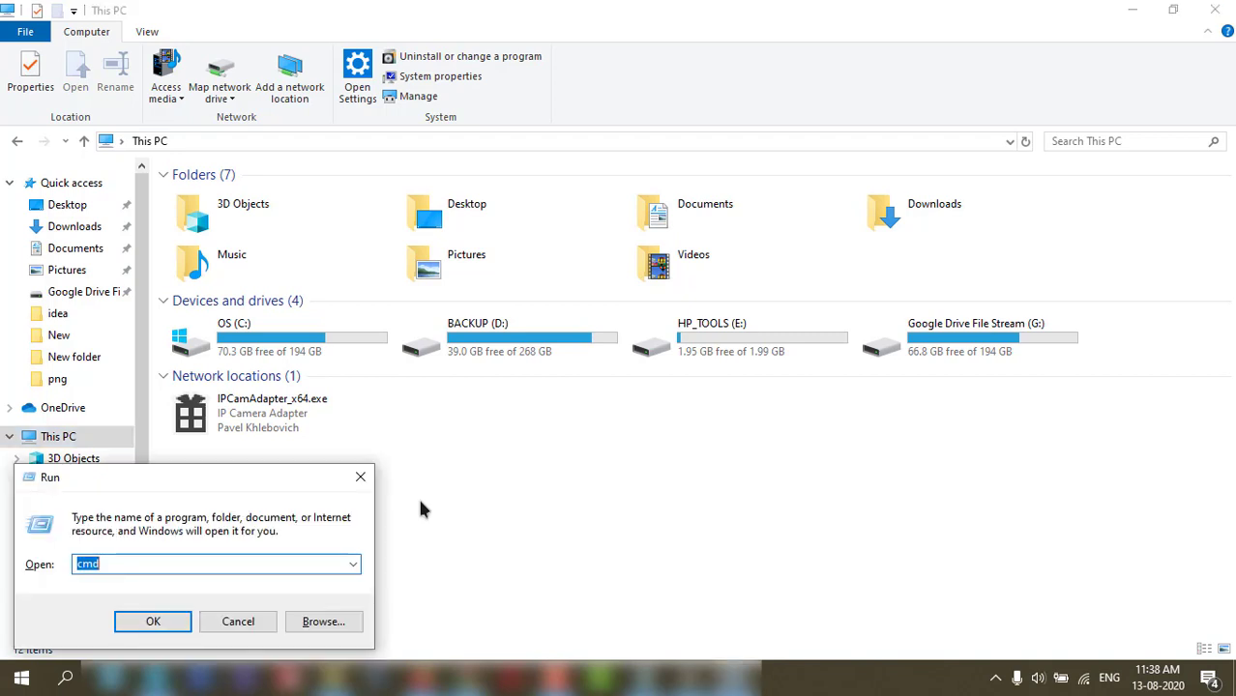
text(cmo)
key(BackSpace)
key(BackSpace)
text(omp)
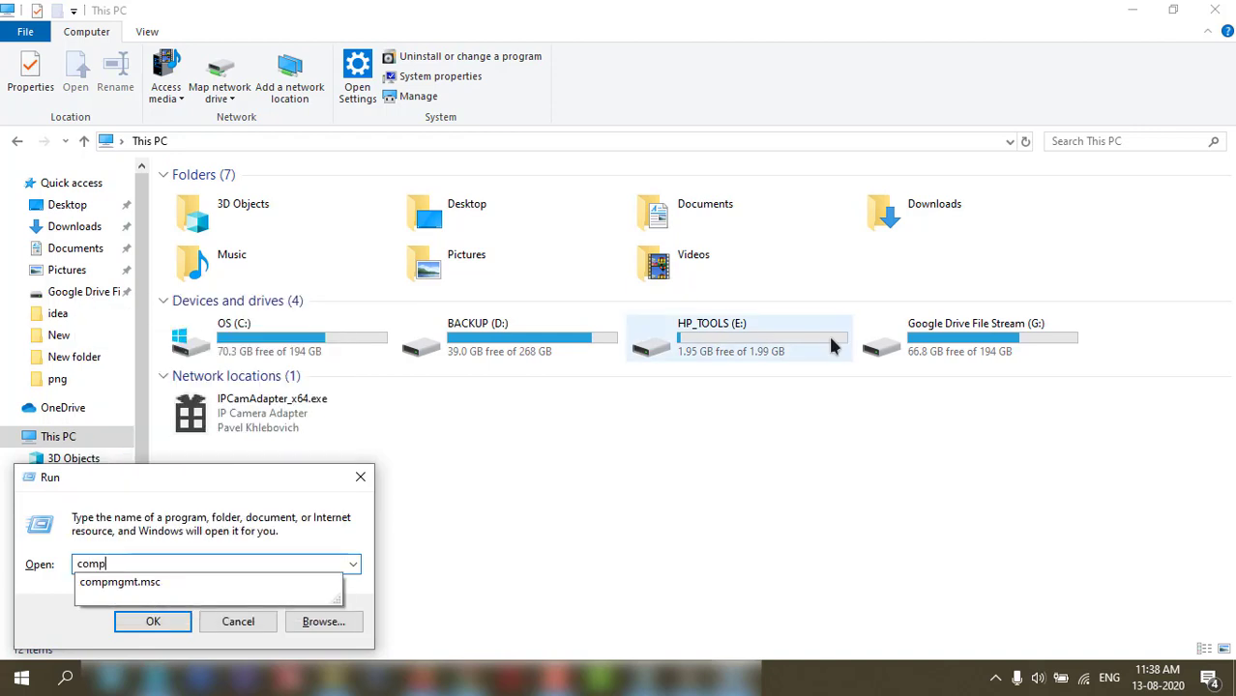
key(Down)
key(Return)
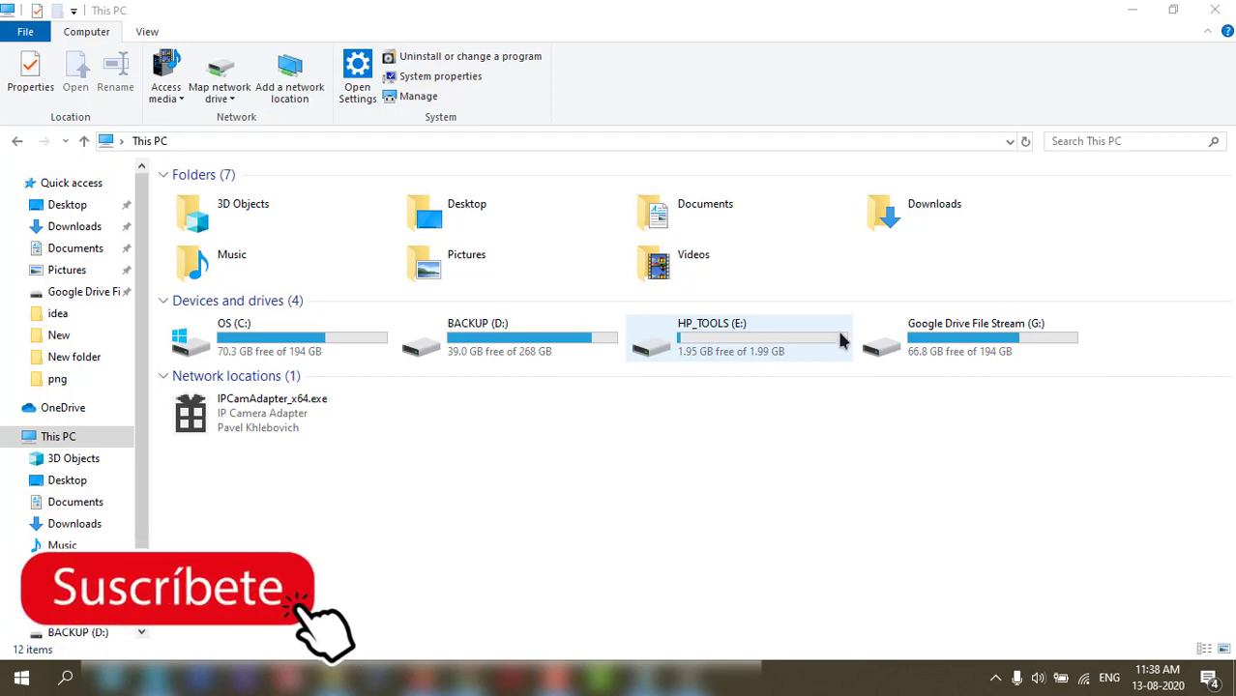
key(super+r)
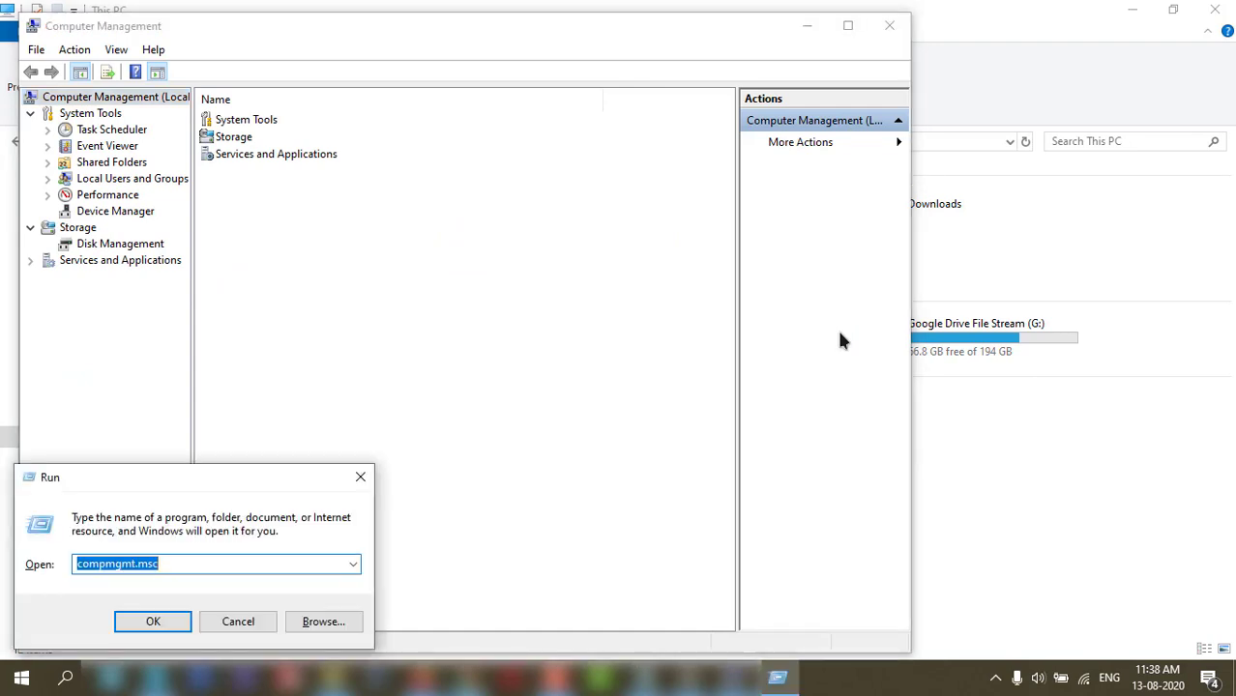
In maximized Device Manager, expand Display adapters to see Intel(R) HD Graphics Family, then close it.
click(359, 477)
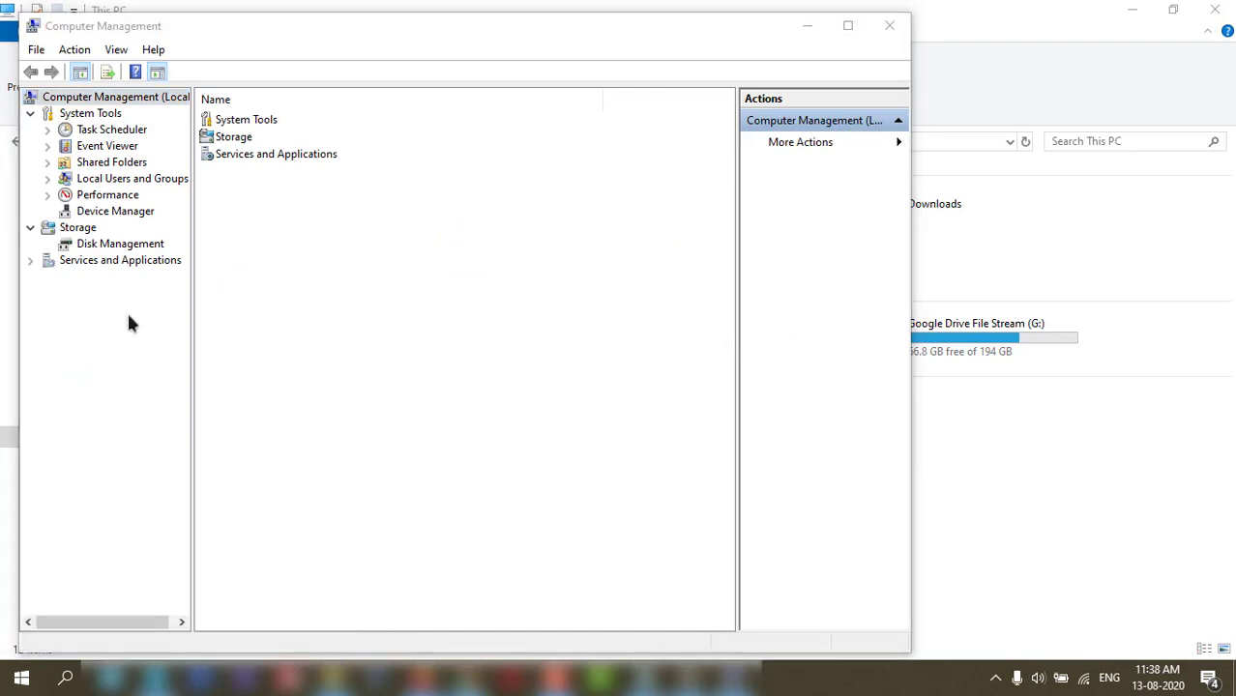
click(118, 213)
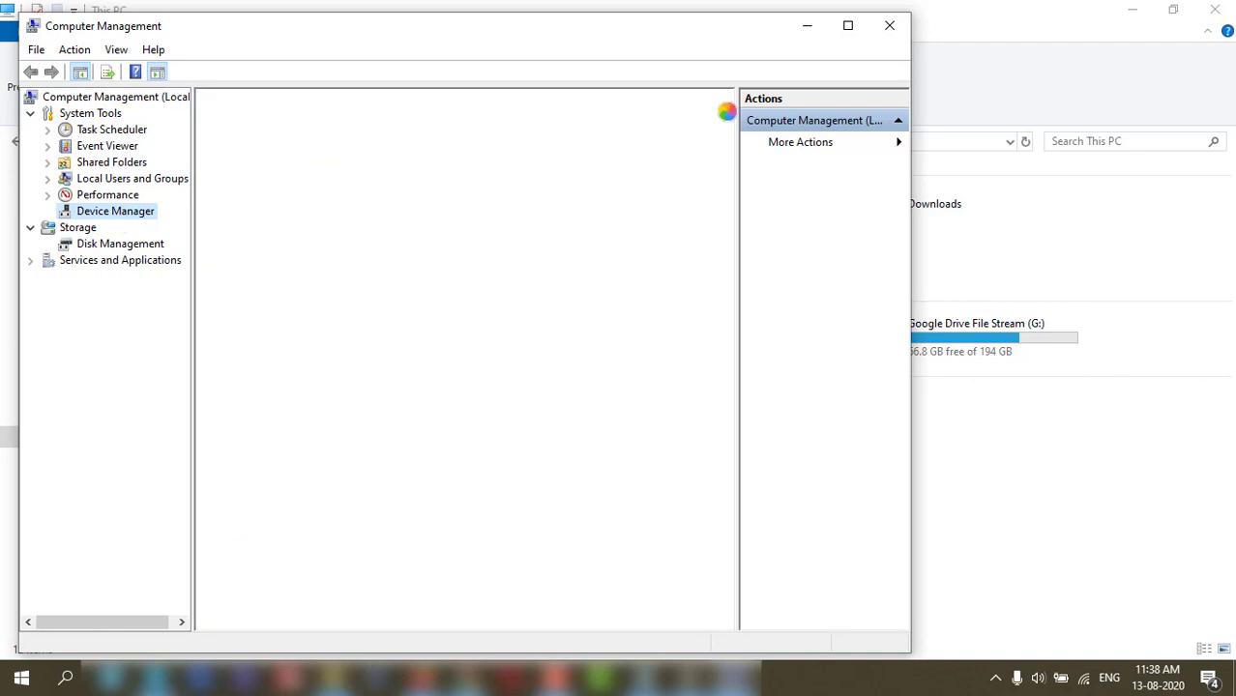
click(845, 27)
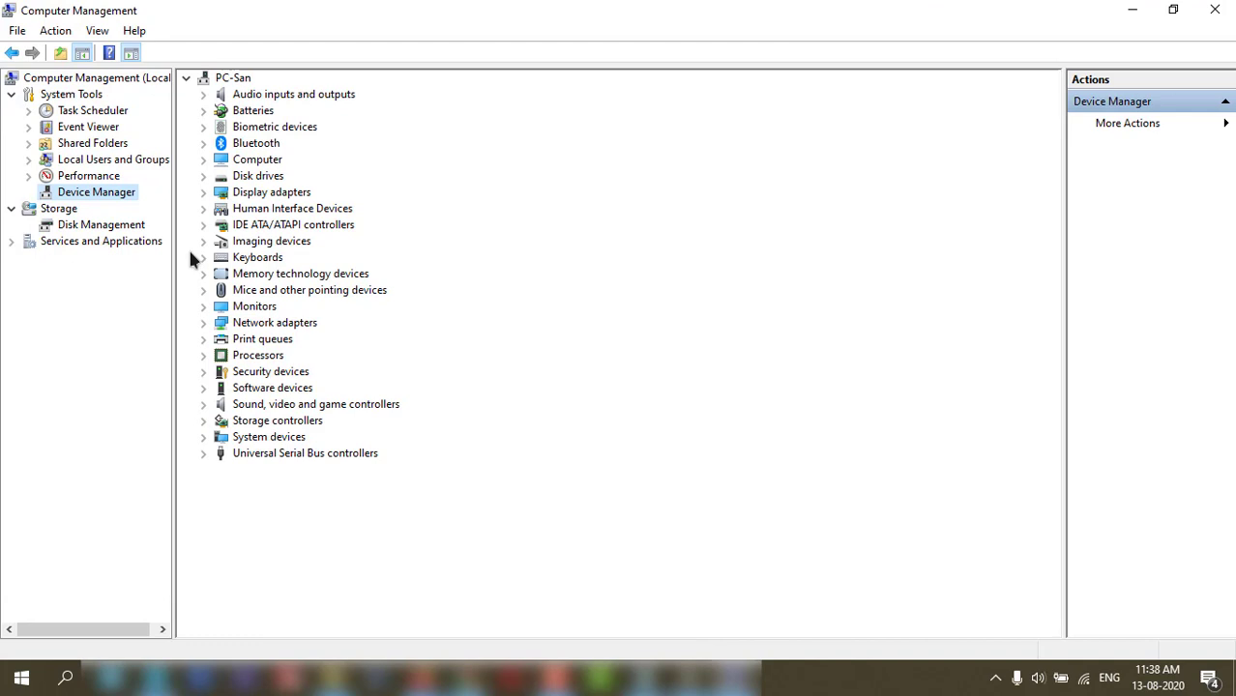
click(192, 179)
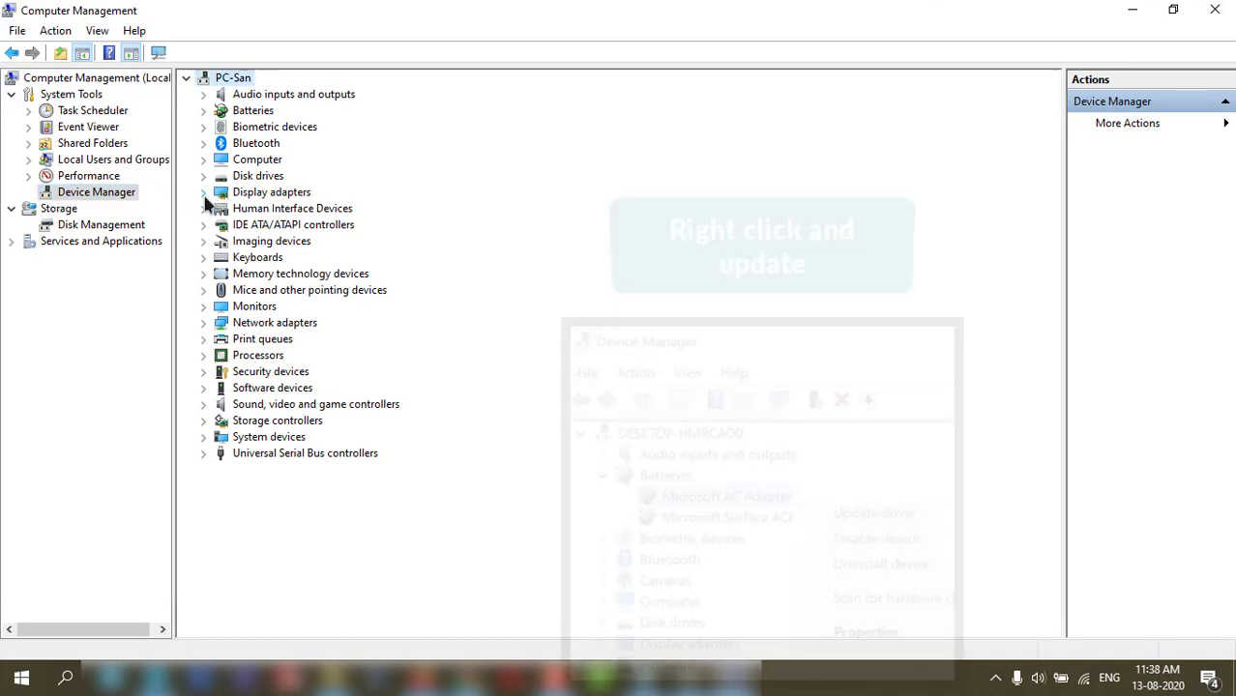
click(204, 192)
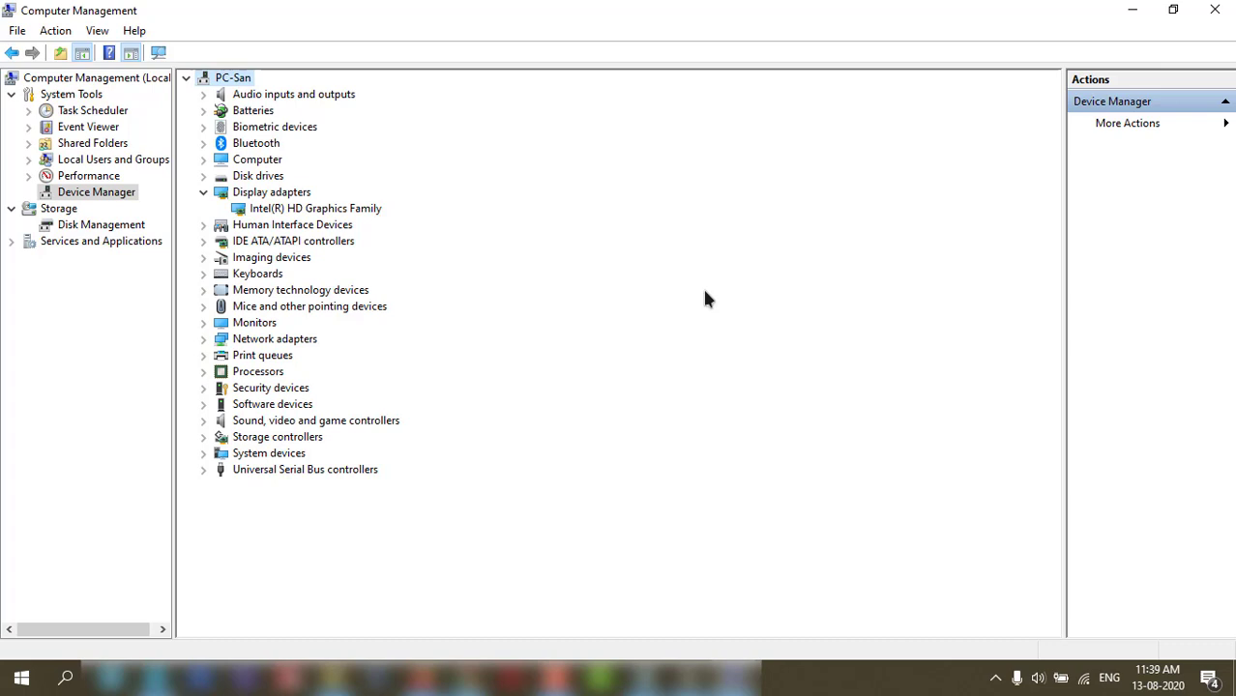
click(1216, 11)
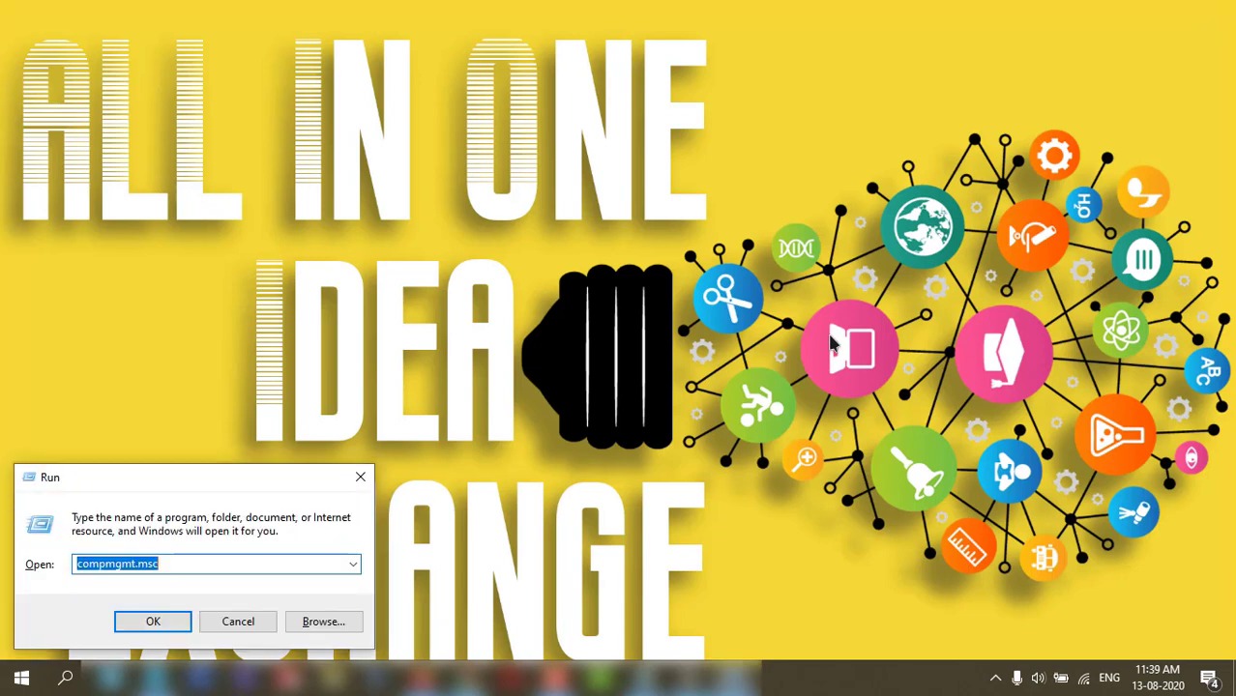
Start Command Prompt as administrator from Windows search.
key(Escape)
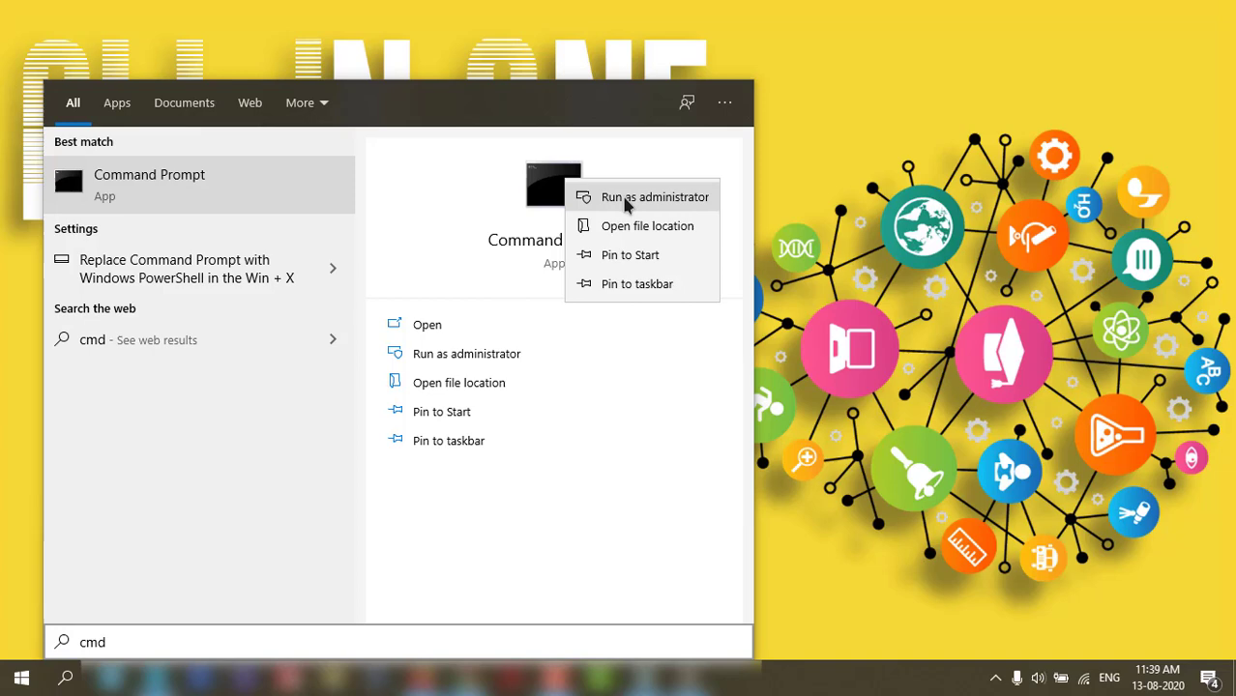
key(Escape)
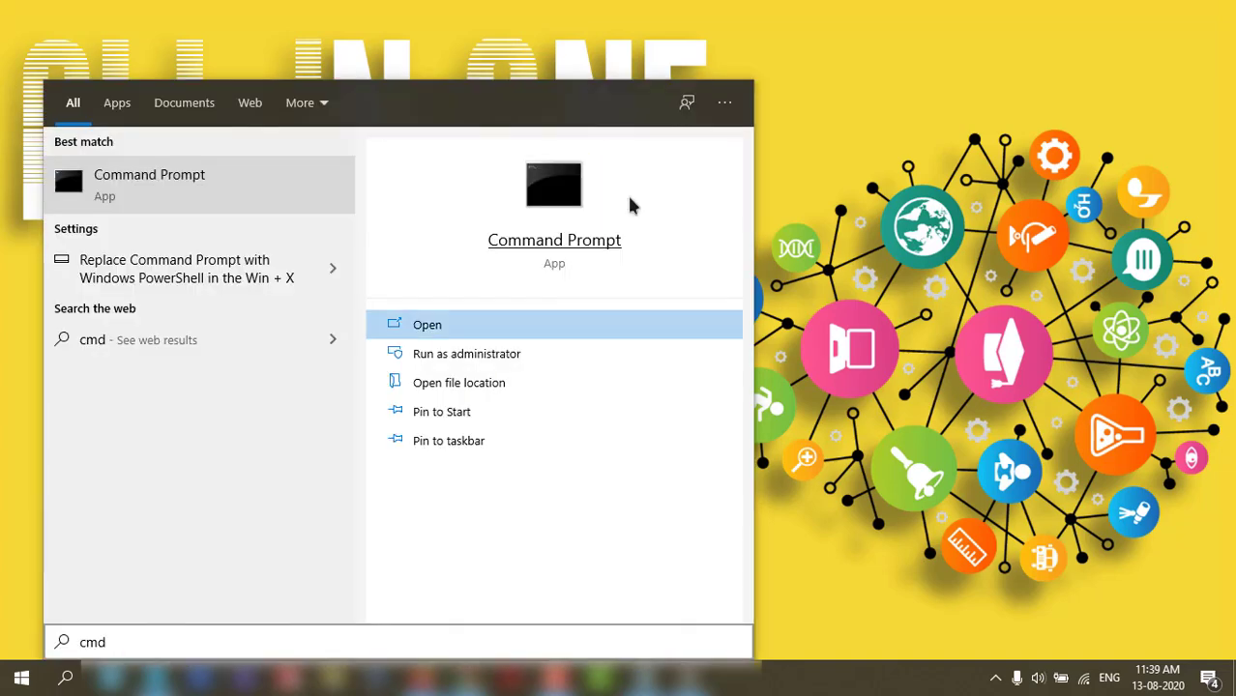
right_click(629, 205)
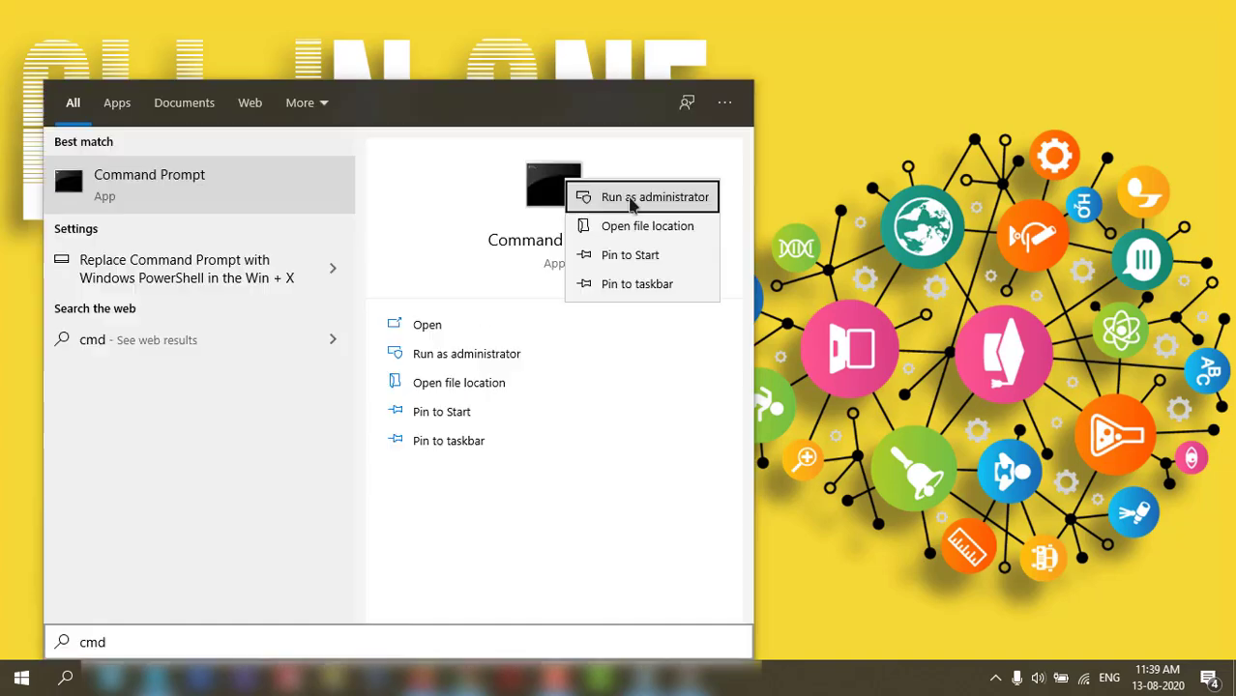
click(630, 198)
Run mdsched to open Windows Memory Diagnostic, then close it and Command Prompt.
text(mdsched)
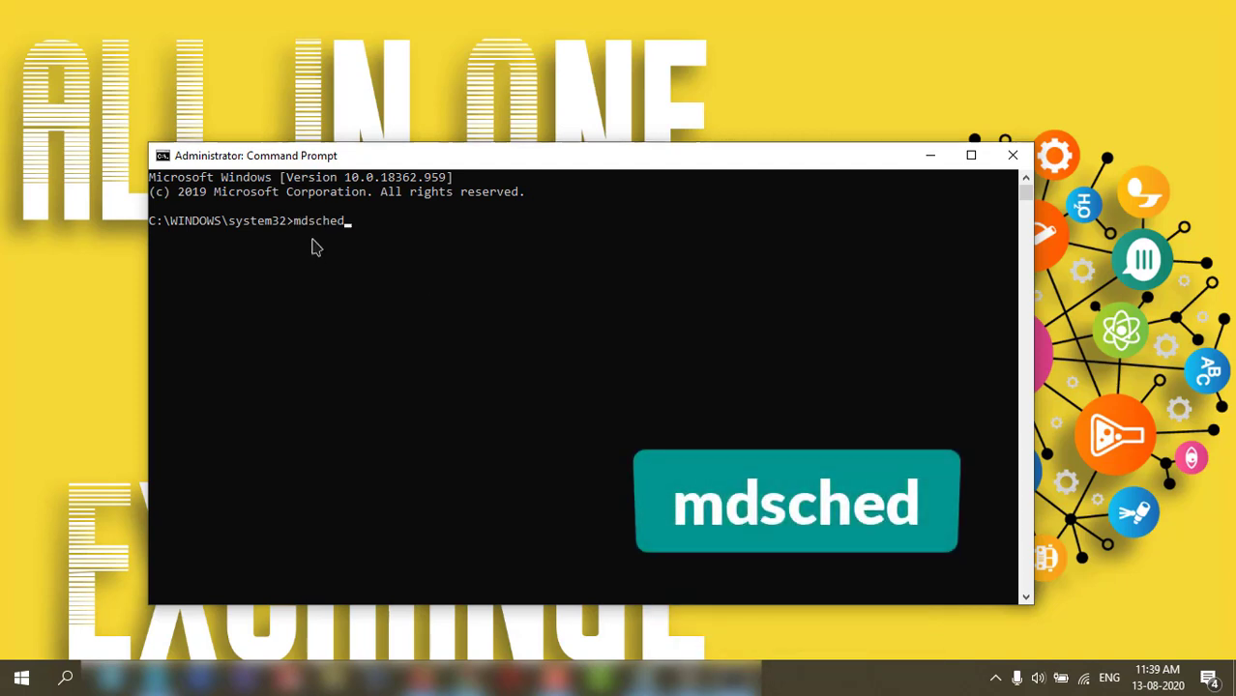
key(Return)
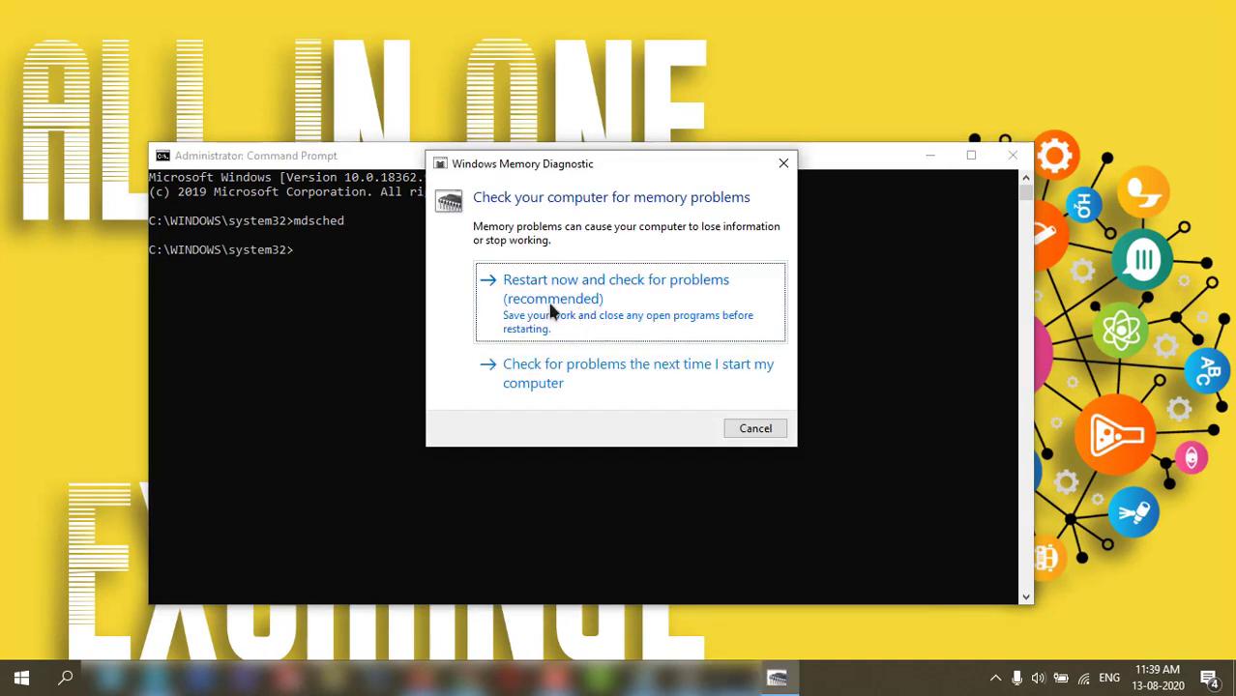
drag(530, 165, 665, 168)
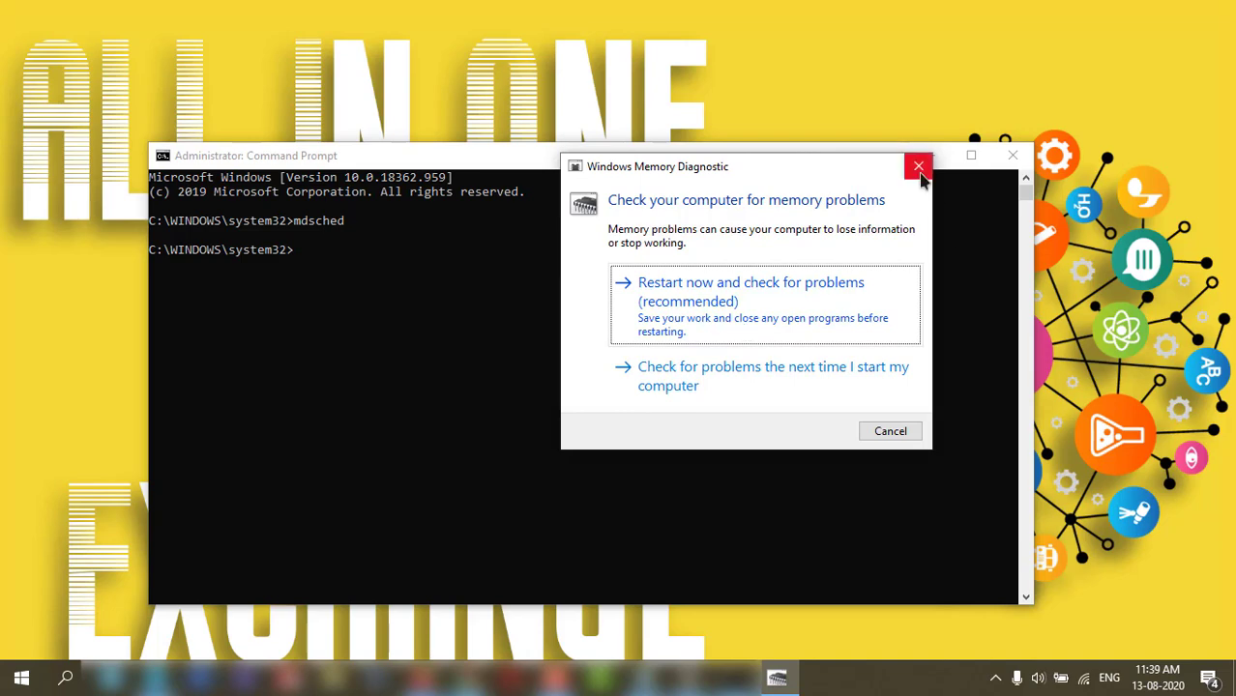
click(918, 166)
click(1014, 155)
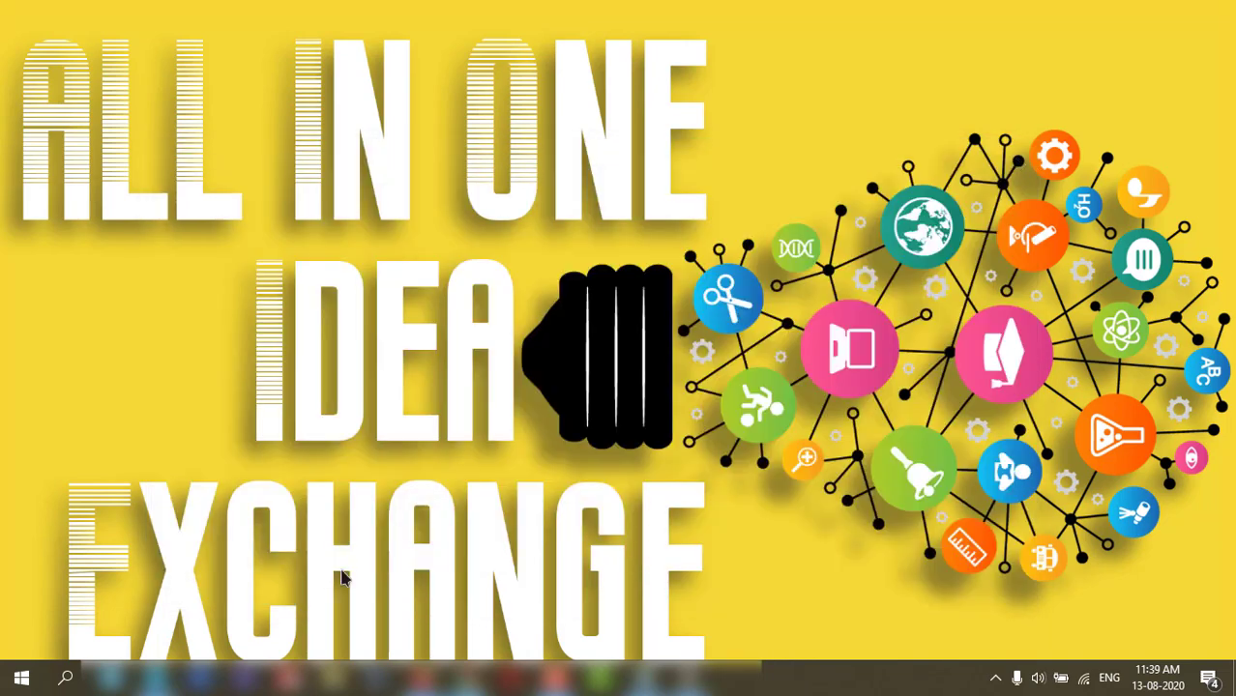
Open Settings from Start, maximize it, and go to Update & Security.
click(15, 682)
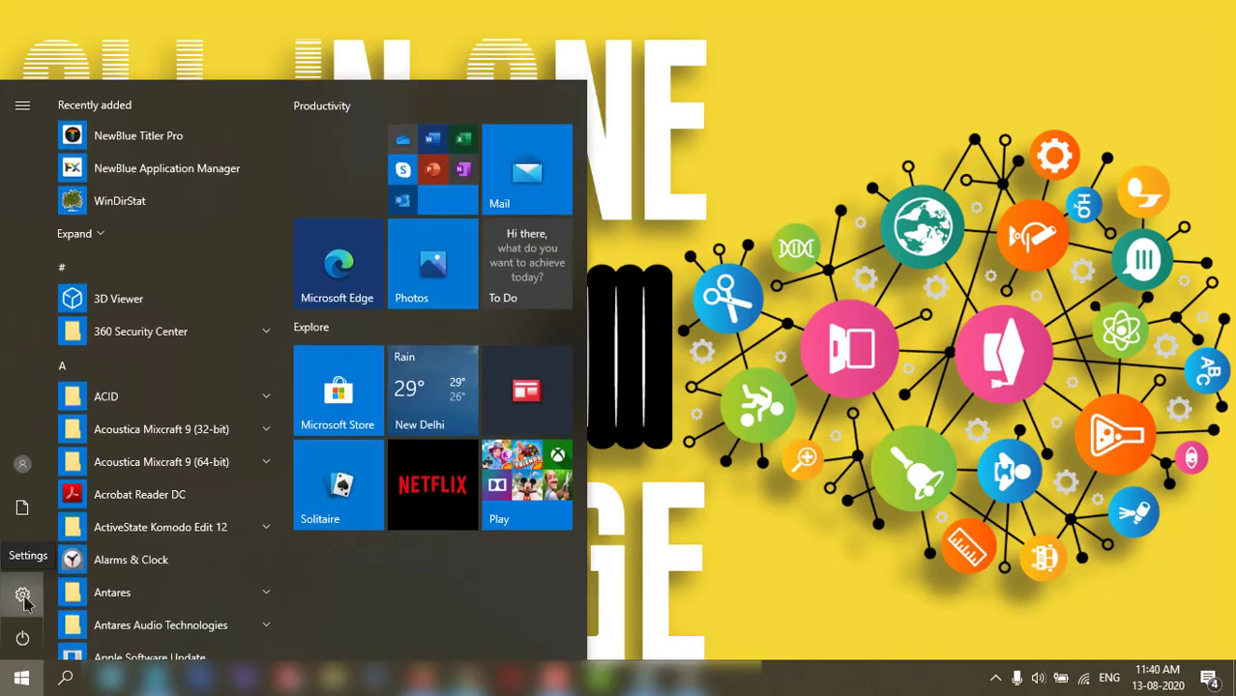
click(23, 595)
click(397, 16)
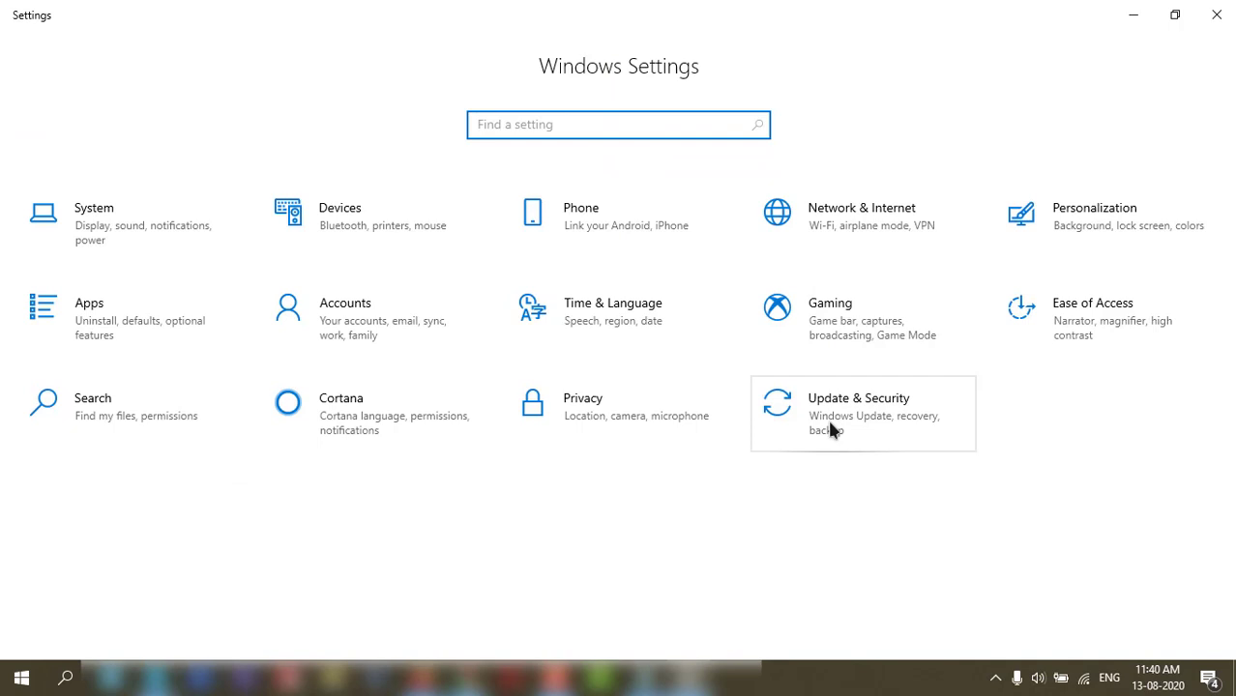
click(828, 427)
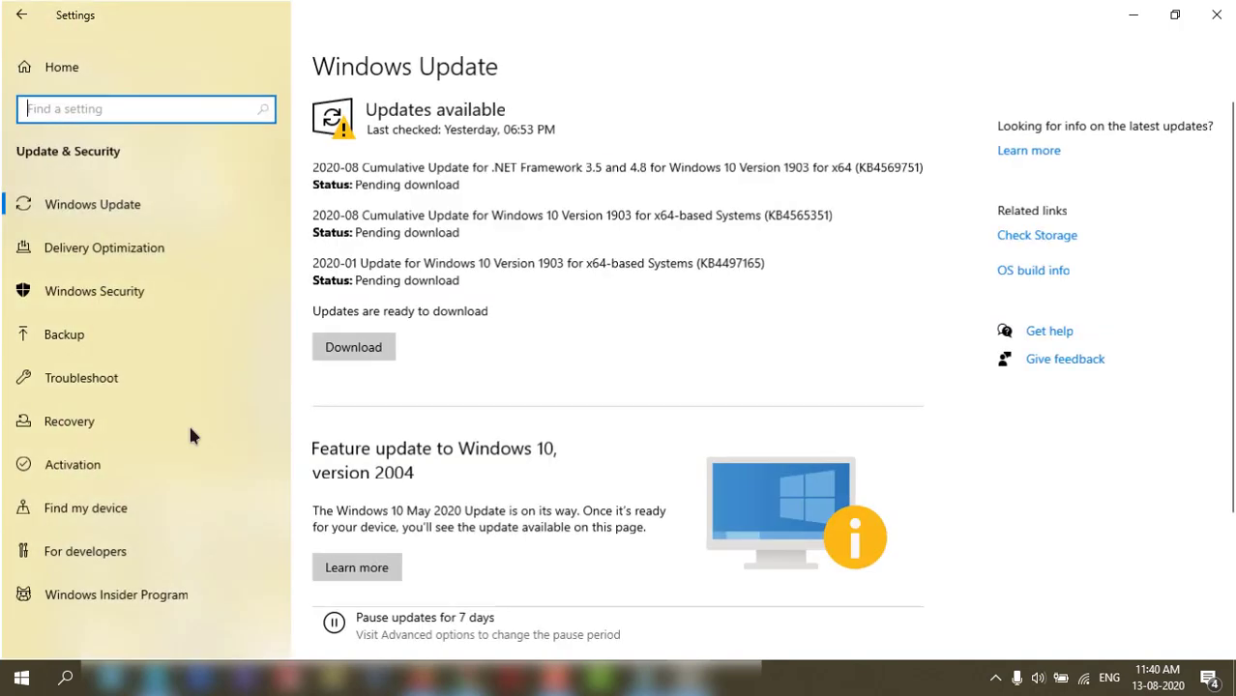
Select Troubleshoot in the Update & Security sidebar.
click(97, 379)
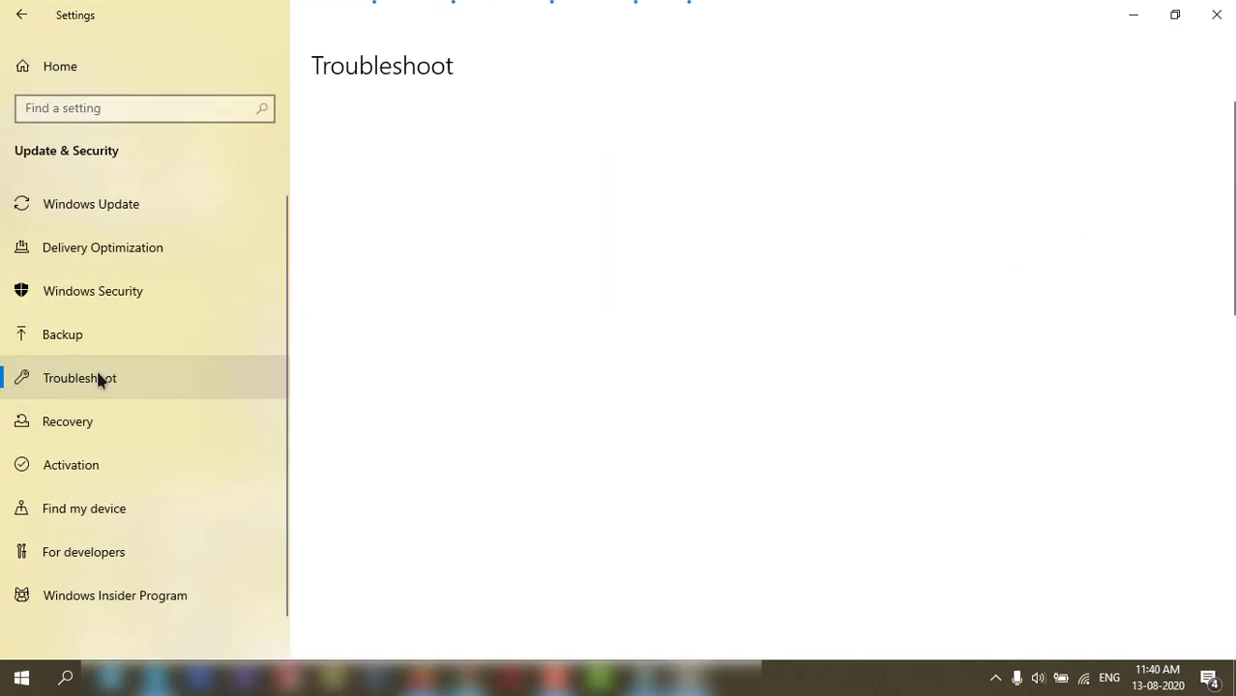